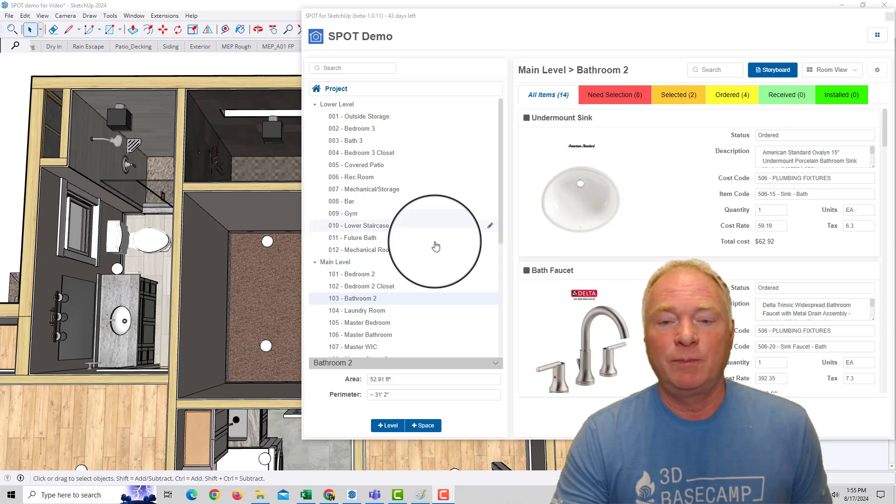
left_click(379, 303)
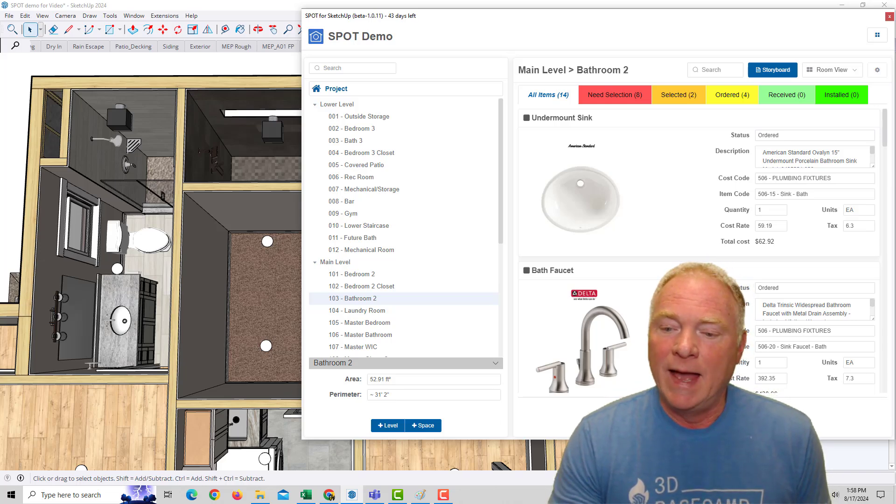
Start a new Bathroom 2 item from the preset list, ticking Paint Color, Shower Wall Tile and Shower Schluter
left_click(583, 400)
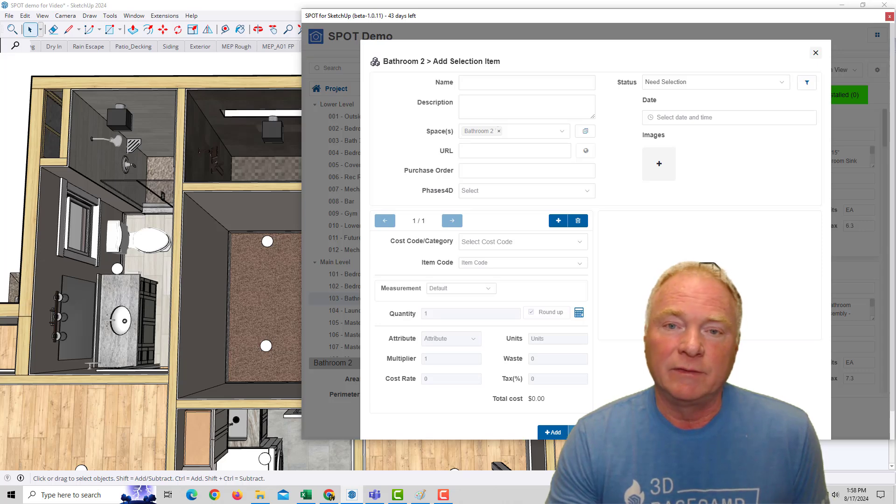
left_click(584, 432)
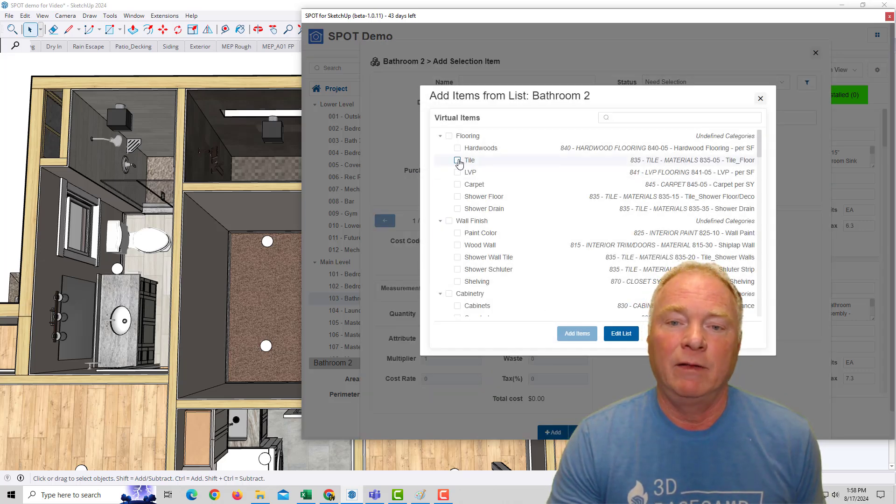
scroll(469, 196, "down", 1)
left_click(458, 187)
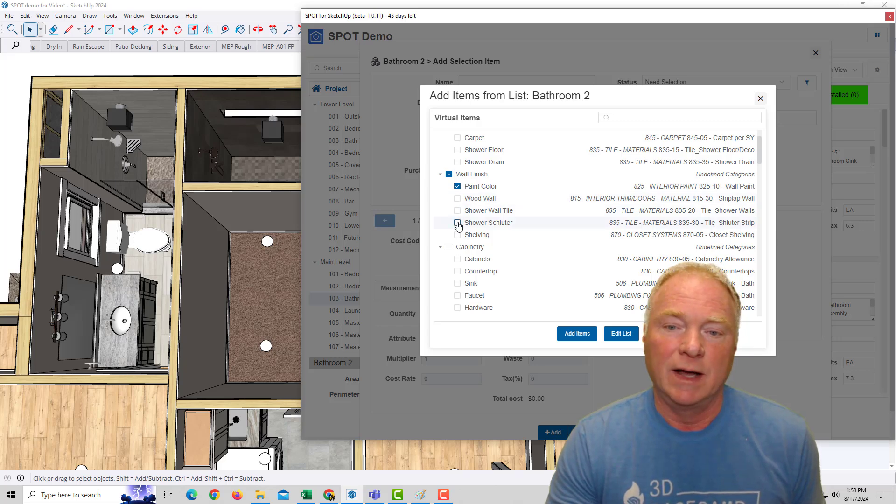
left_click(458, 211)
left_click(457, 223)
Tick all Cabinetry items plus Toilet, Tub/Shower and Tub/Shower Faucet
scroll(512, 241, "down", 1)
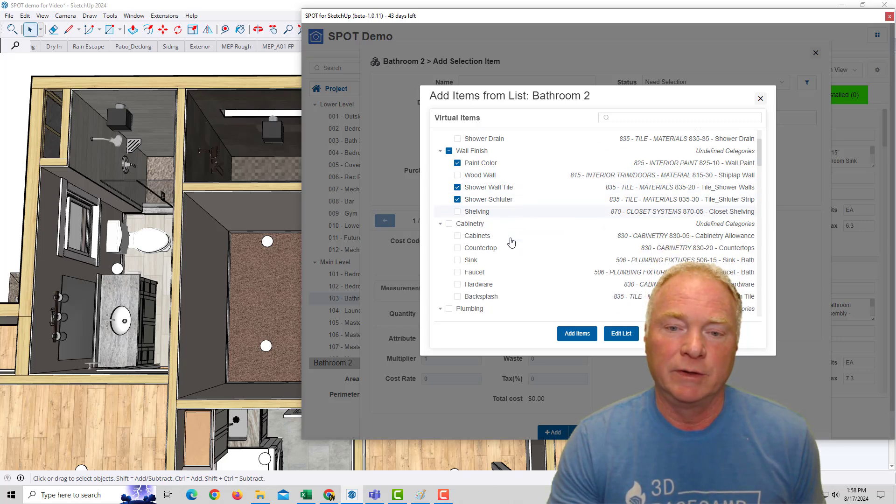
scroll(512, 242, "down", 3)
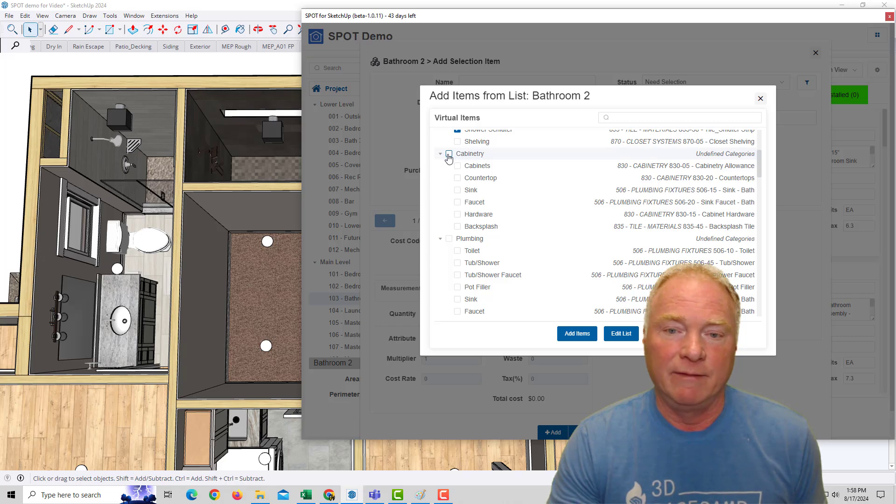
left_click(449, 154)
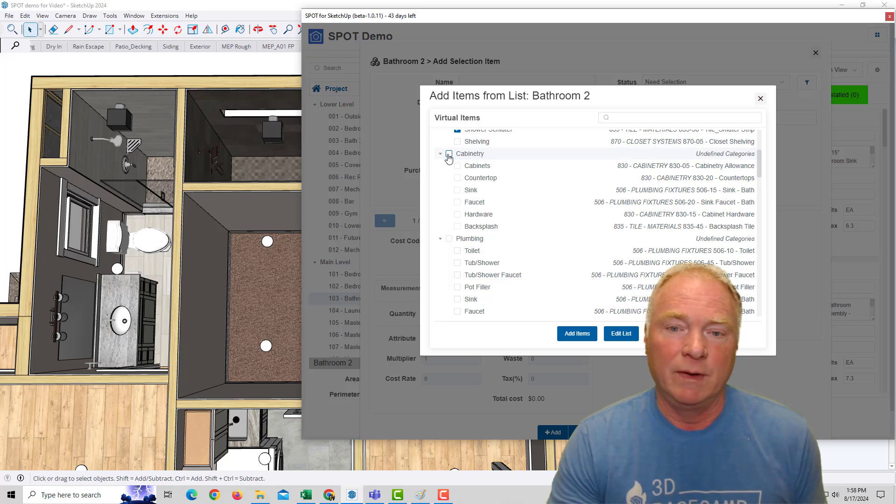
left_click(460, 251)
left_click(459, 262)
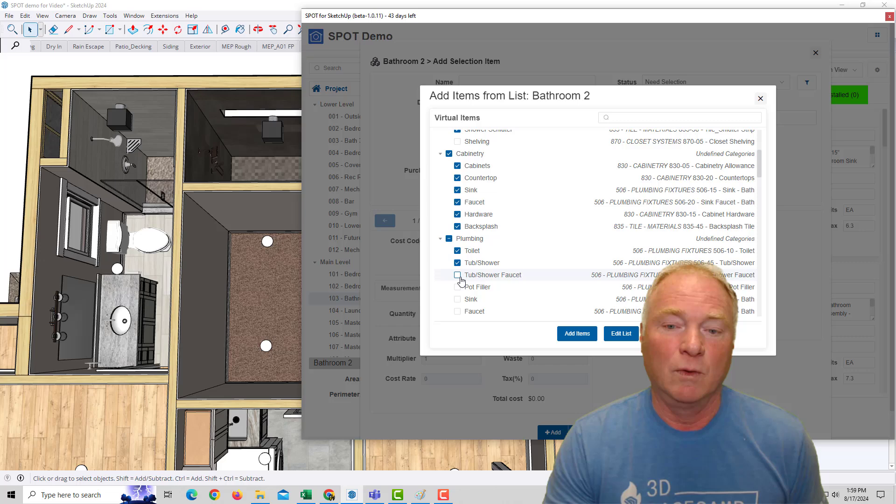
left_click(458, 275)
Tick Mirror, Shower Door and all Bath Hardware, then close the list without adding anything
scroll(531, 268, "down", 4)
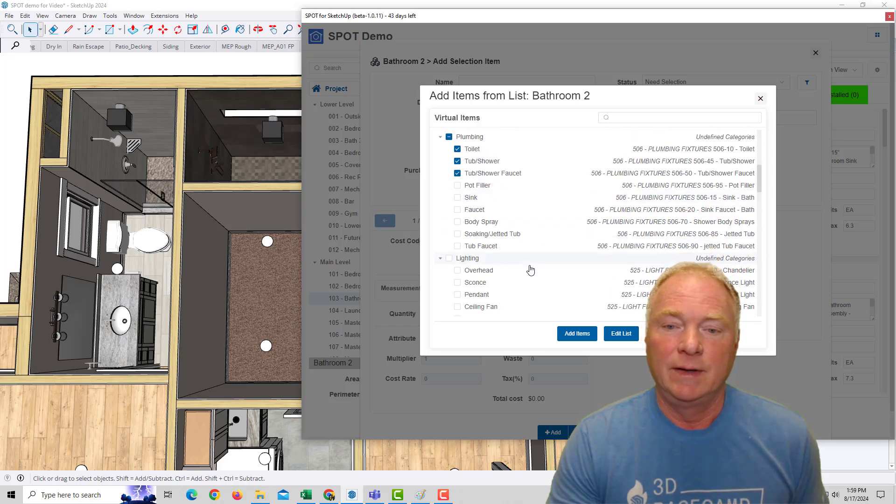
scroll(531, 270, "down", 1)
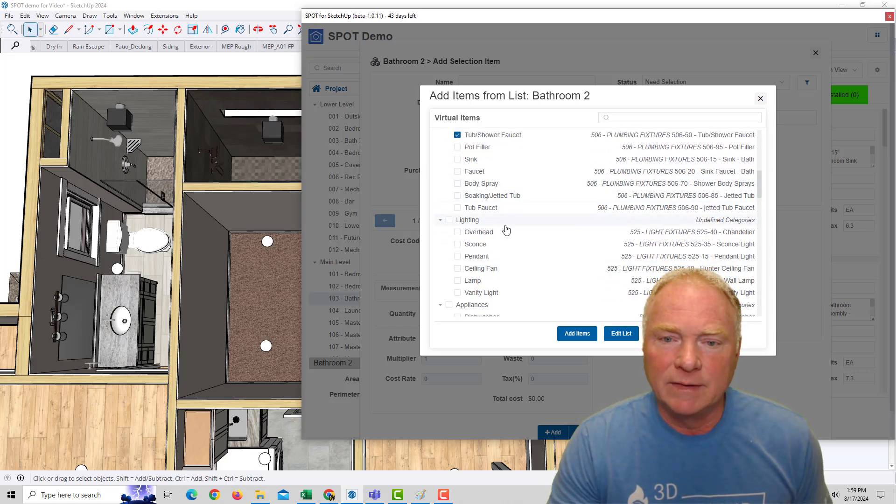
scroll(462, 287, "down", 1)
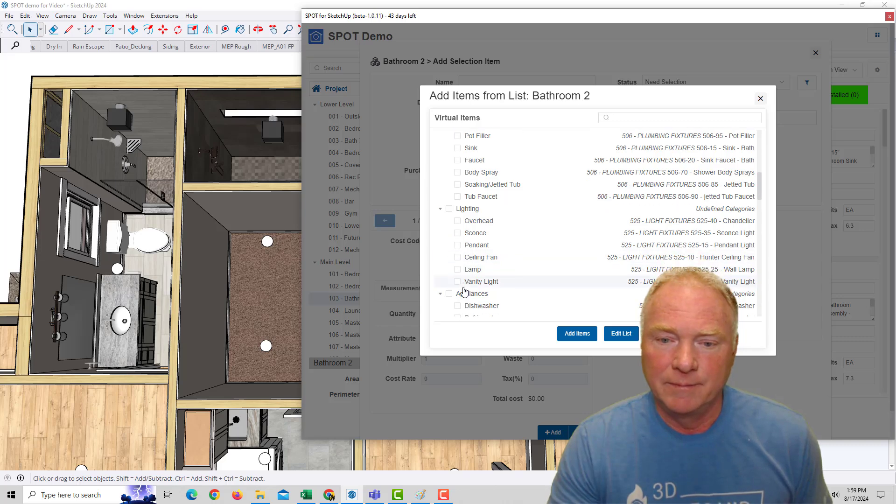
scroll(462, 252, "down", 1)
scroll(480, 261, "down", 5)
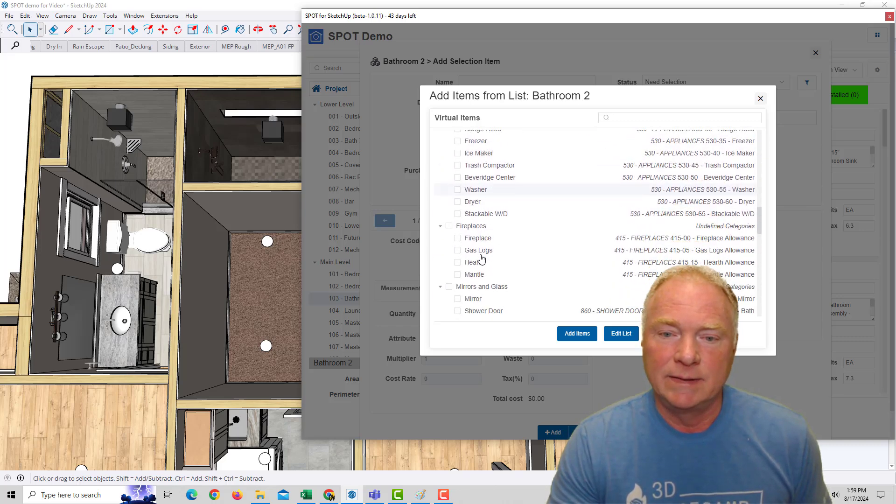
scroll(482, 259, "down", 3)
left_click(458, 221)
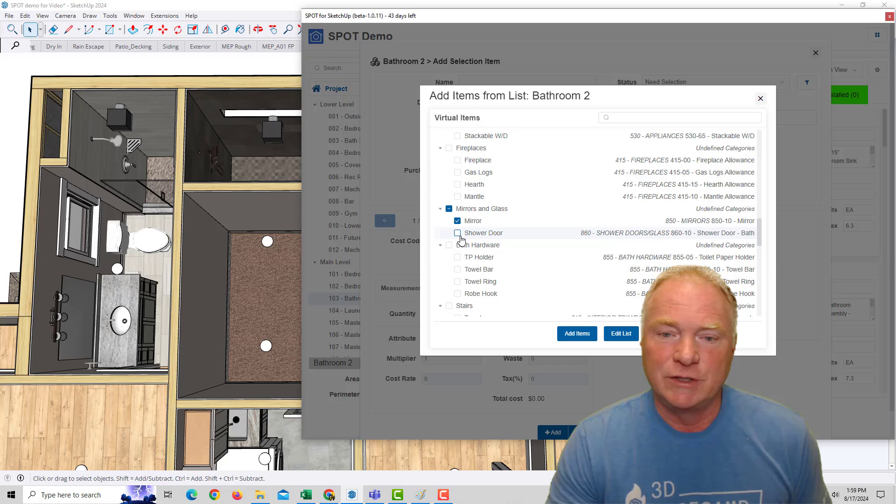
left_click(458, 234)
left_click(449, 245)
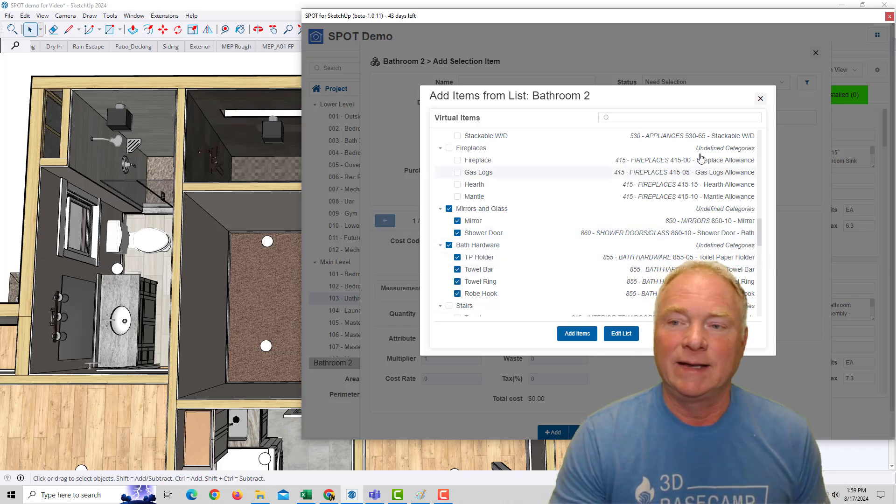
left_click(760, 98)
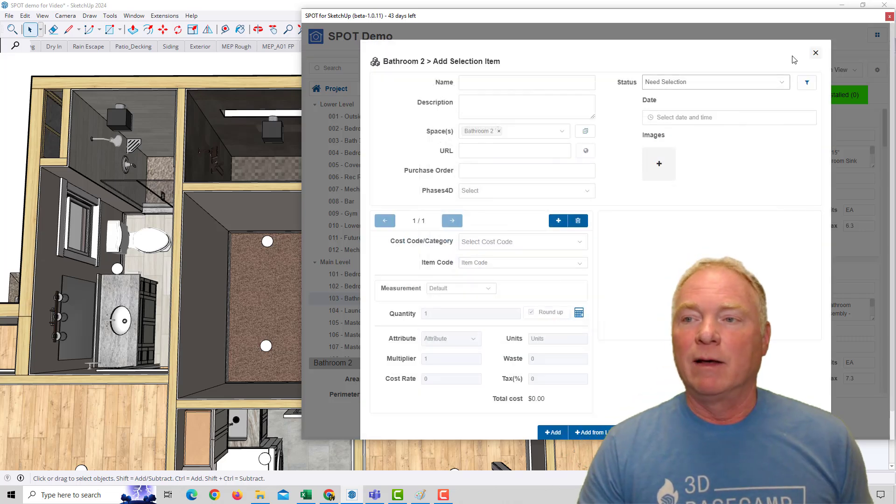
left_click(816, 53)
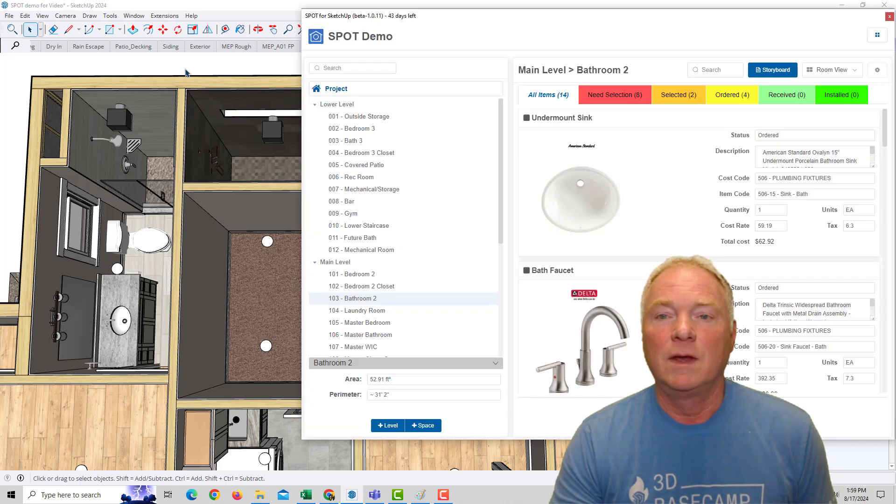
left_click(582, 197)
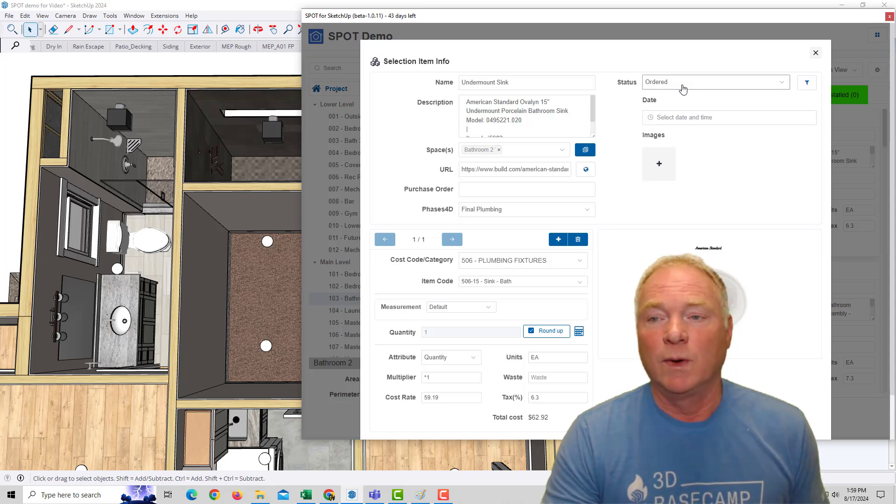
key("Escape")
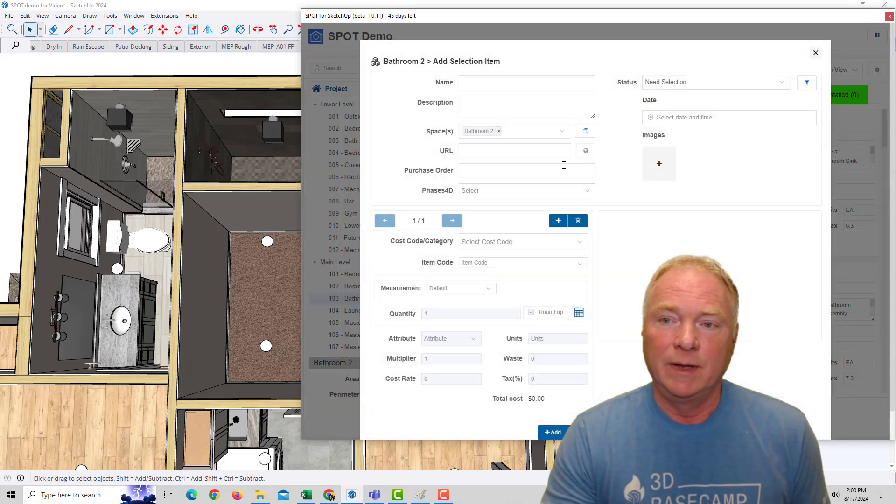
Name the new item 'Floor tile' with description 'TBD'
left_click(521, 86)
type("Floor tile")
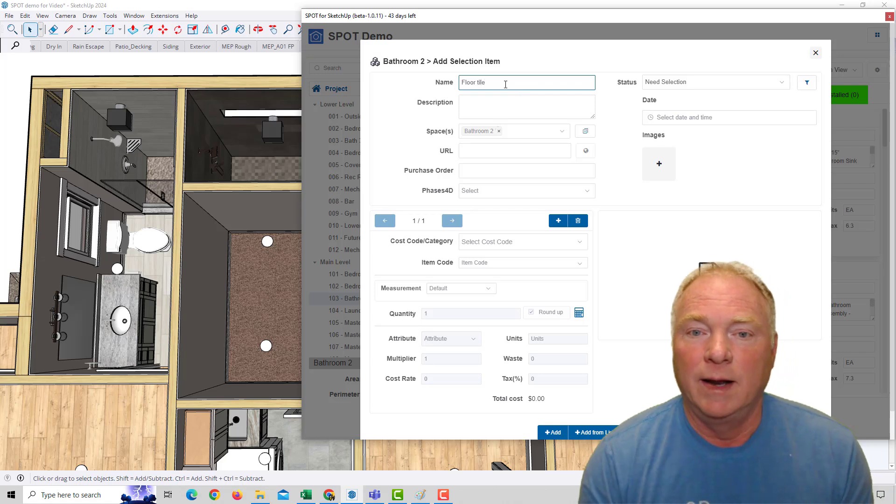
left_click(484, 105)
type("TBD")
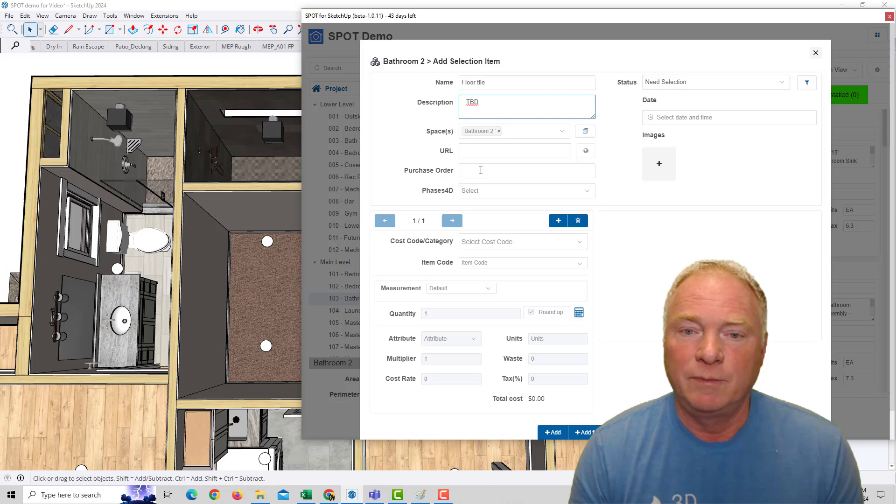
Set cost code 835 - Tile - Materials and item code 835-05 - Tile_Floor
left_click(528, 242)
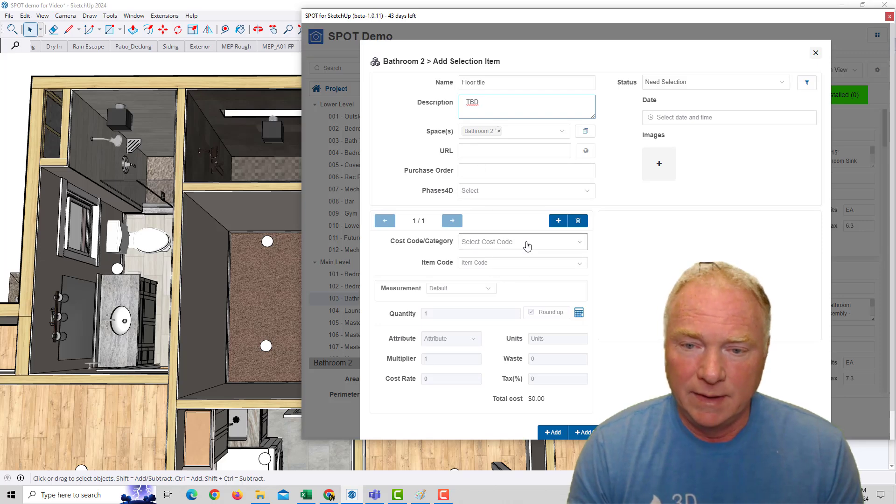
type("til")
scroll(529, 246, "down", 1)
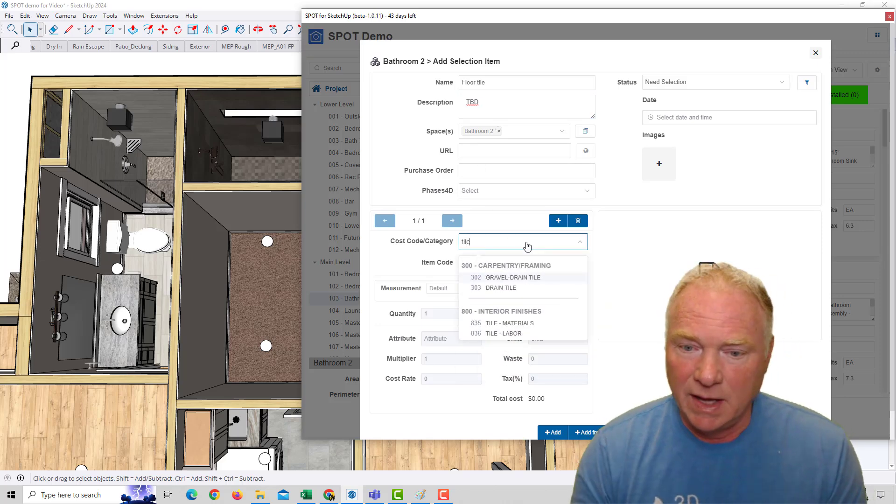
left_click(514, 324)
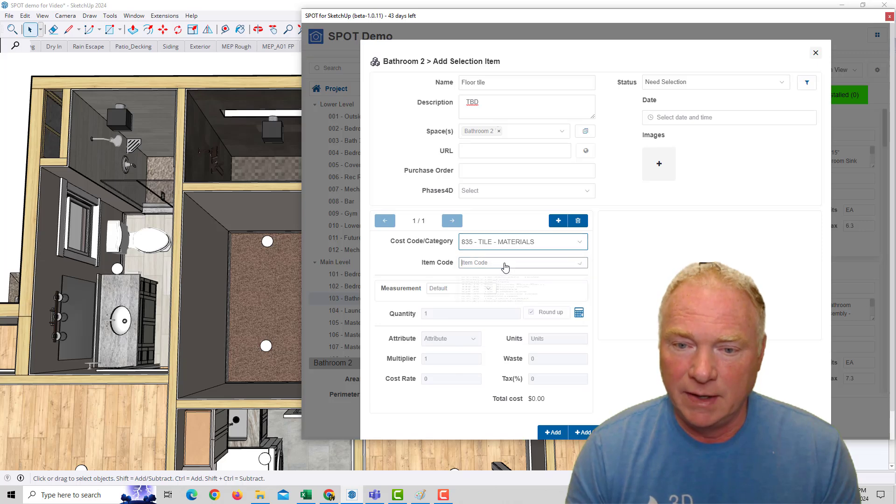
left_click(504, 263)
left_click(507, 291)
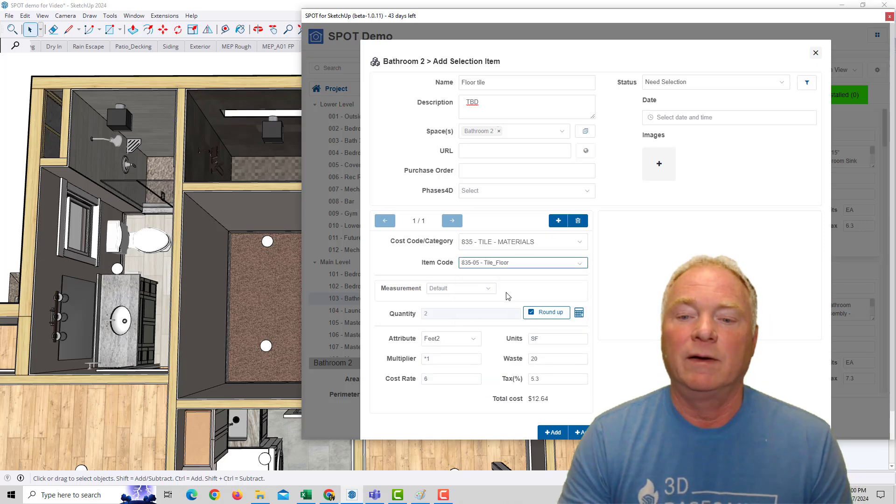
Measure the quantity with the Picker Tool's area picker on the floor beside the toilet
left_click(493, 290)
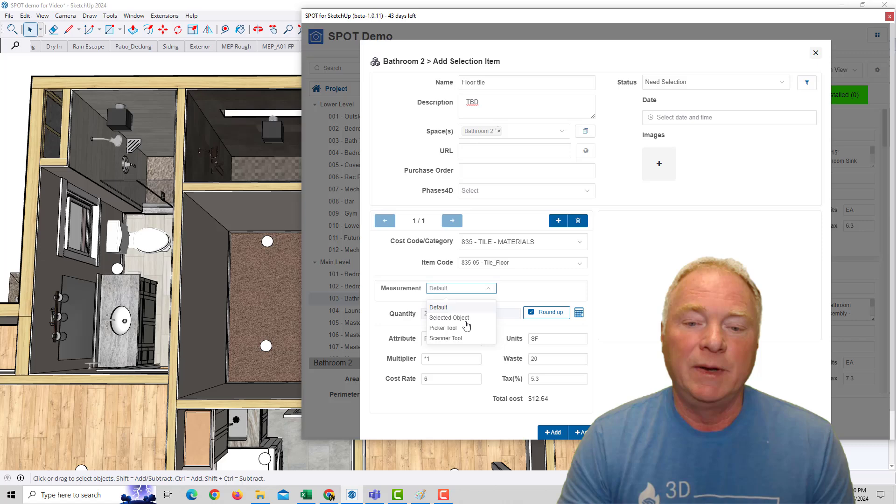
left_click(450, 326)
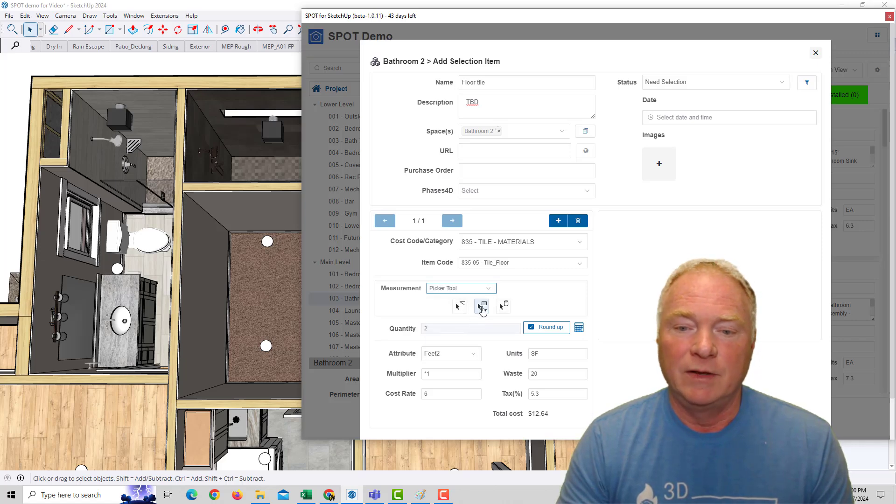
left_click(481, 306)
left_click(532, 306)
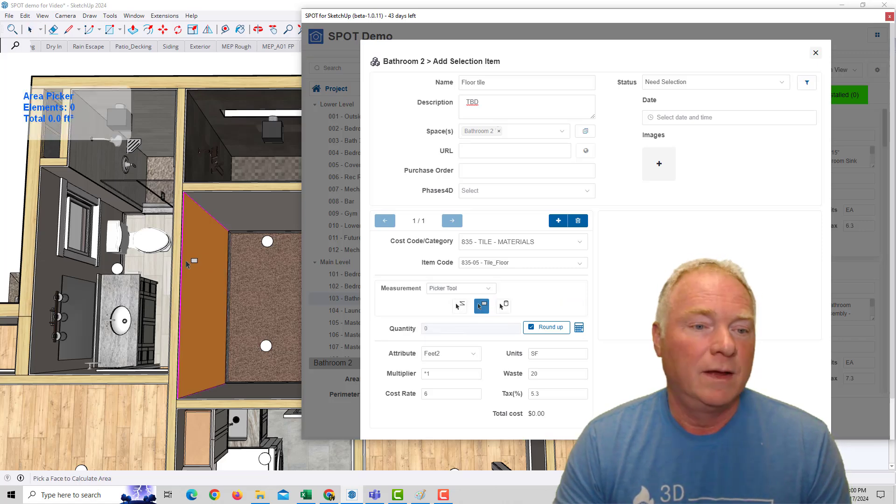
left_click(156, 269)
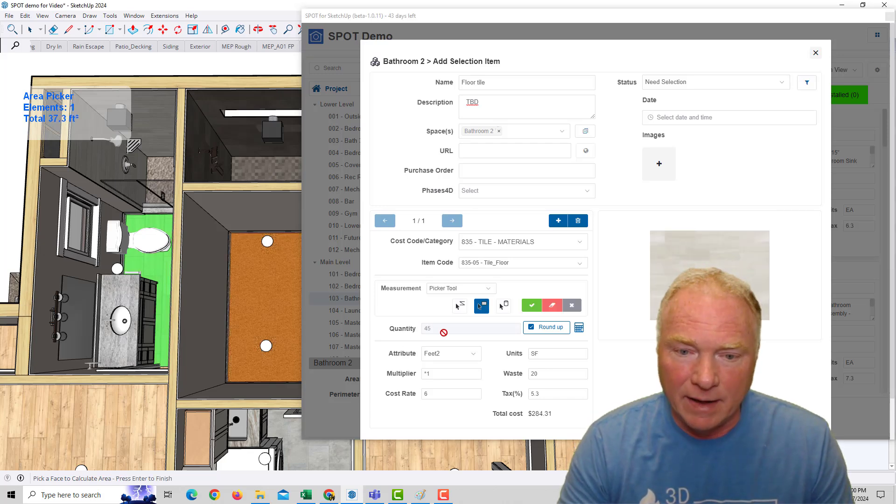
left_click(532, 305)
scroll(588, 374, "down", 1)
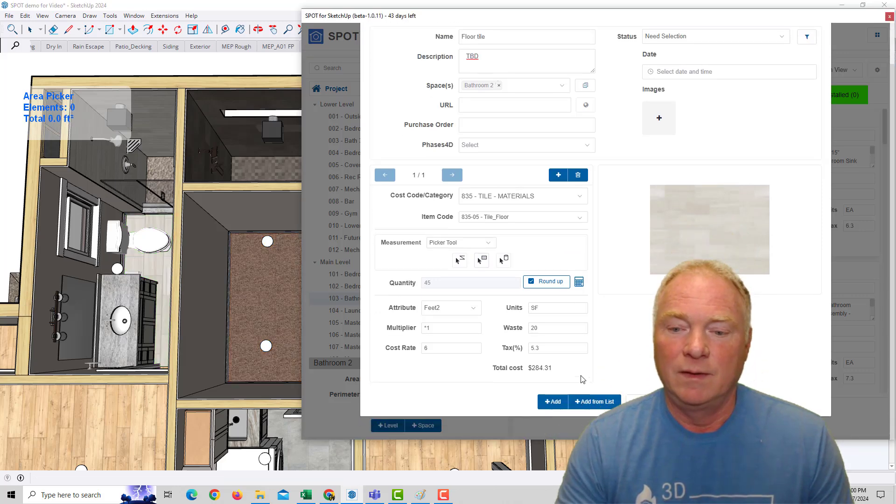
Add the Floor tile item to Bathroom 2 and scroll down to its card
left_click(551, 401)
scroll(553, 355, "down", 3)
scroll(700, 252, "down", 15)
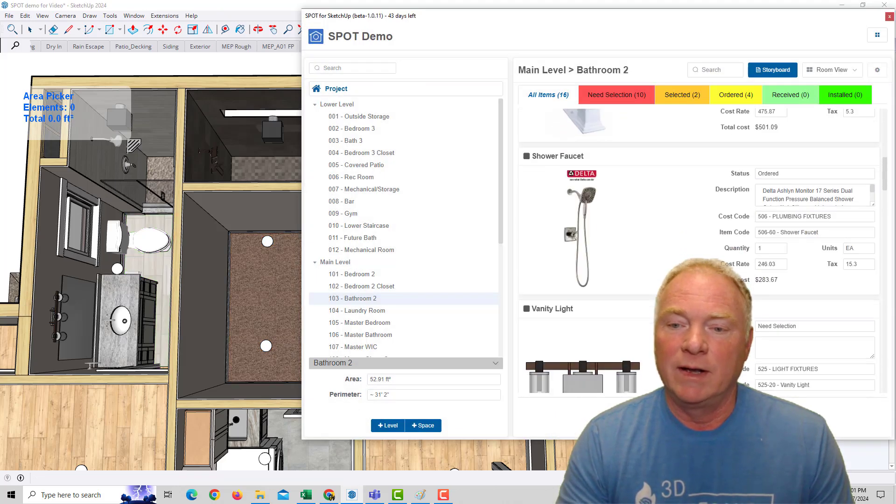
scroll(700, 252, "down", 10)
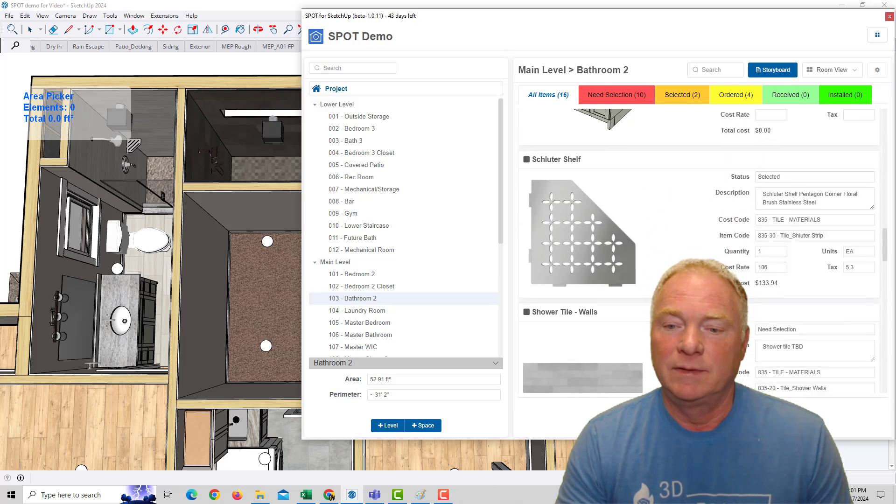
scroll(581, 266, "down", 2)
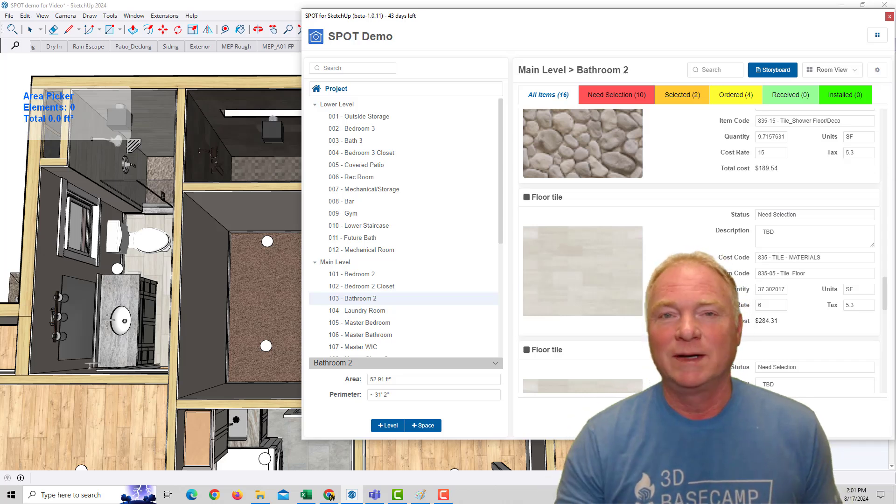
Preview Bathroom 2's storyboard, scroll through it, and close it
left_click(772, 70)
scroll(40, 211, "down", 9)
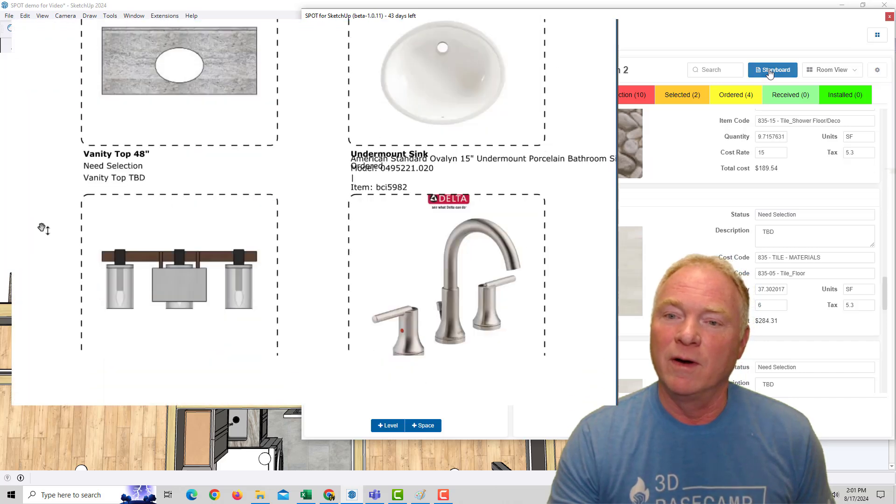
scroll(50, 245, "down", 10)
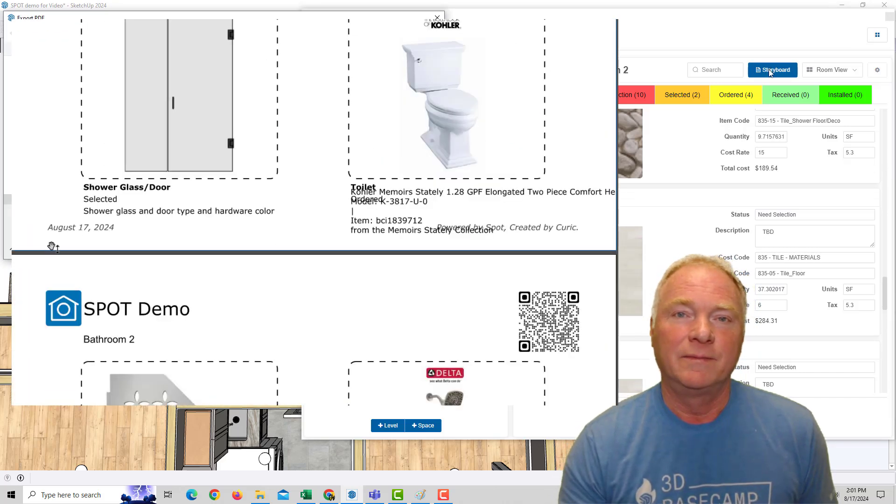
left_click(437, 18)
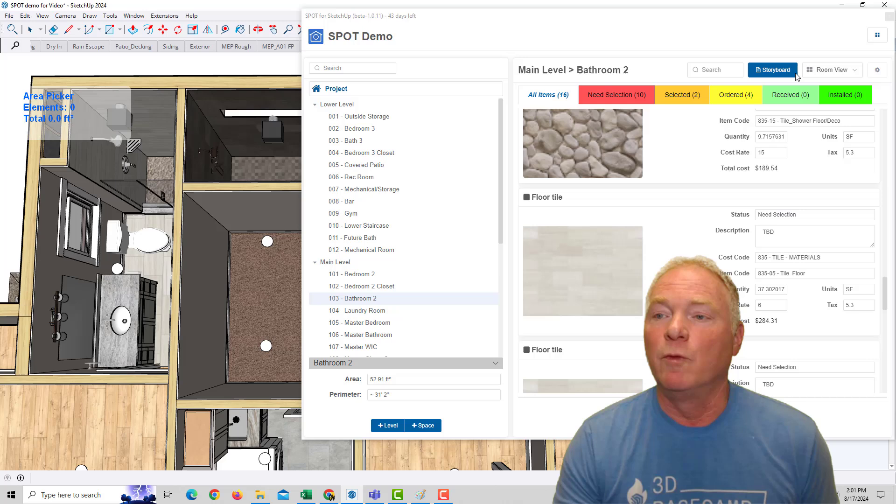
Switch the Room View to Categories, grouping Bathroom 2's items by cost category
left_click(834, 70)
left_click(826, 92)
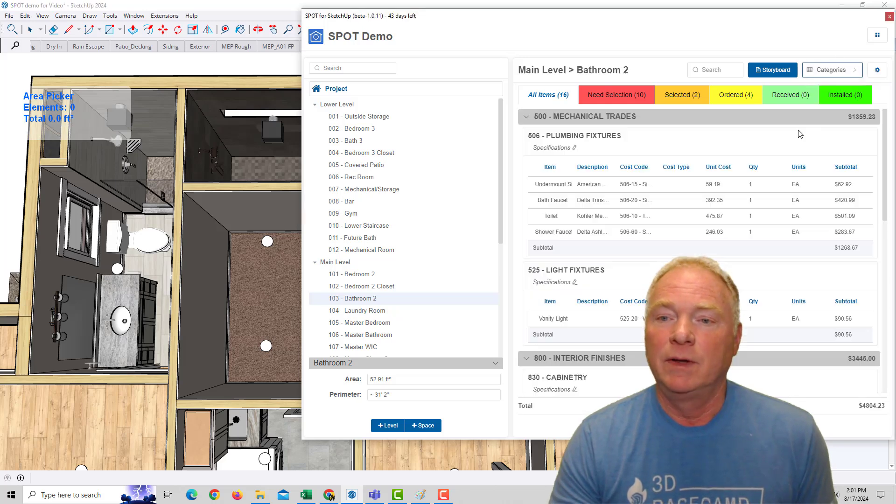